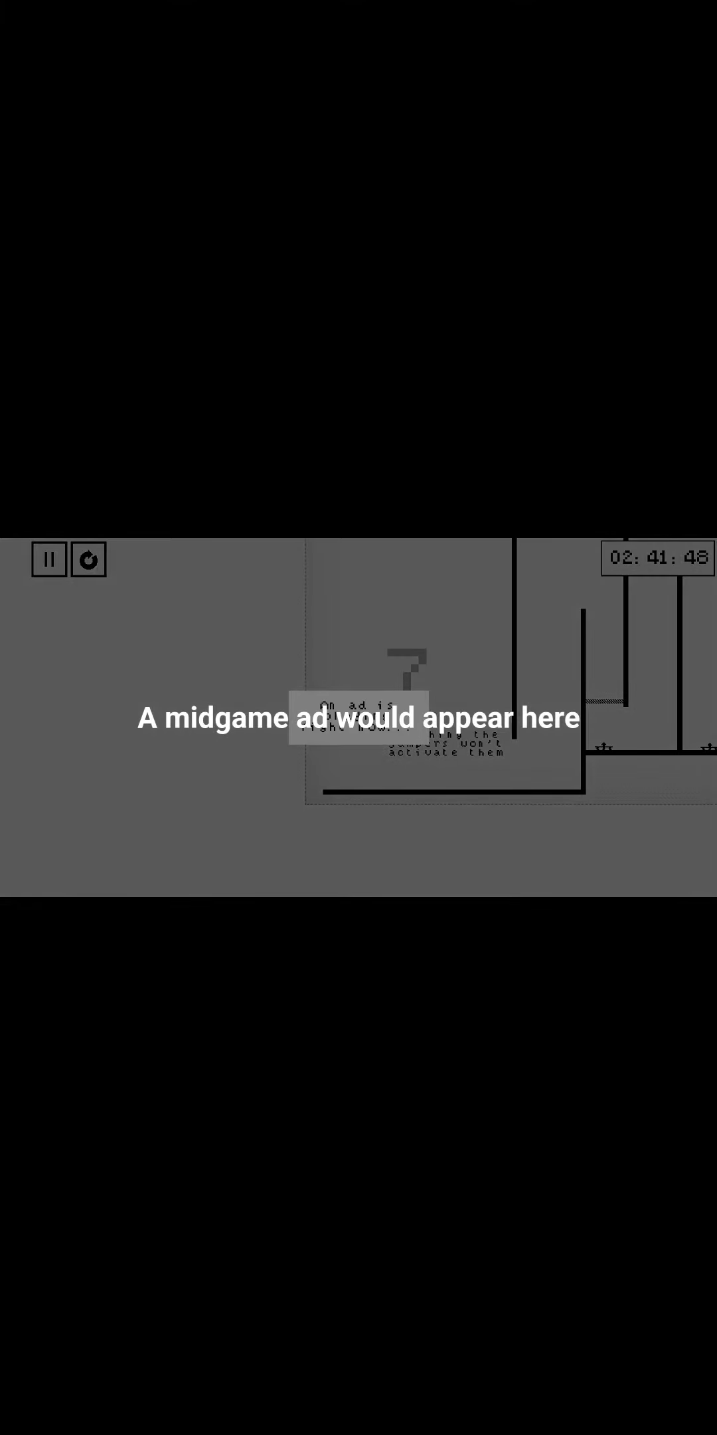
Step: Pull the Android notification shade down over the level 7 game screen
{"action": "left_click_drag", "start_coordinate": [706, 755], "coordinate": [651, 754]}
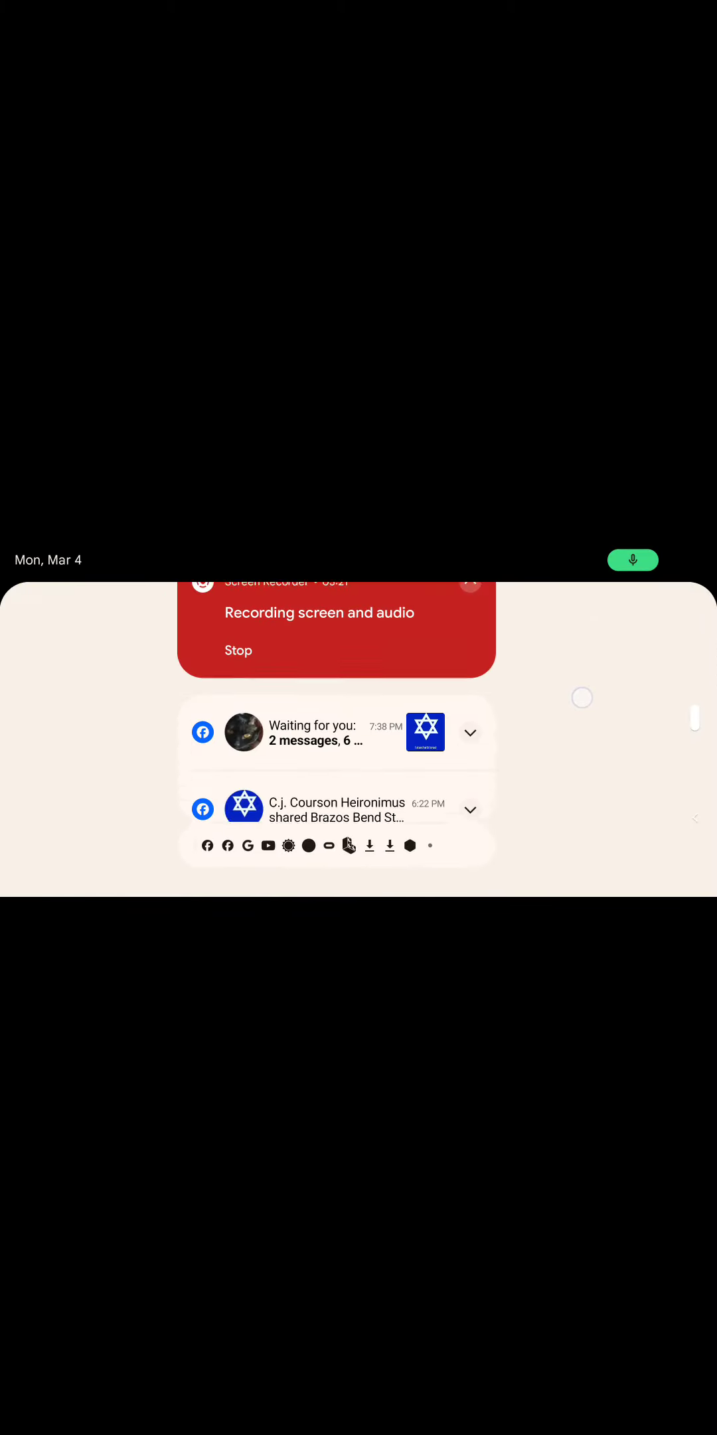
{"action": "scroll", "coordinate": [337, 718], "scroll_direction": "down", "scroll_amount": 5}
{"action": "scroll", "coordinate": [337, 718], "scroll_direction": "down", "scroll_amount": 2}
{"action": "scroll", "coordinate": [336, 717], "scroll_direction": "down", "scroll_amount": 2}
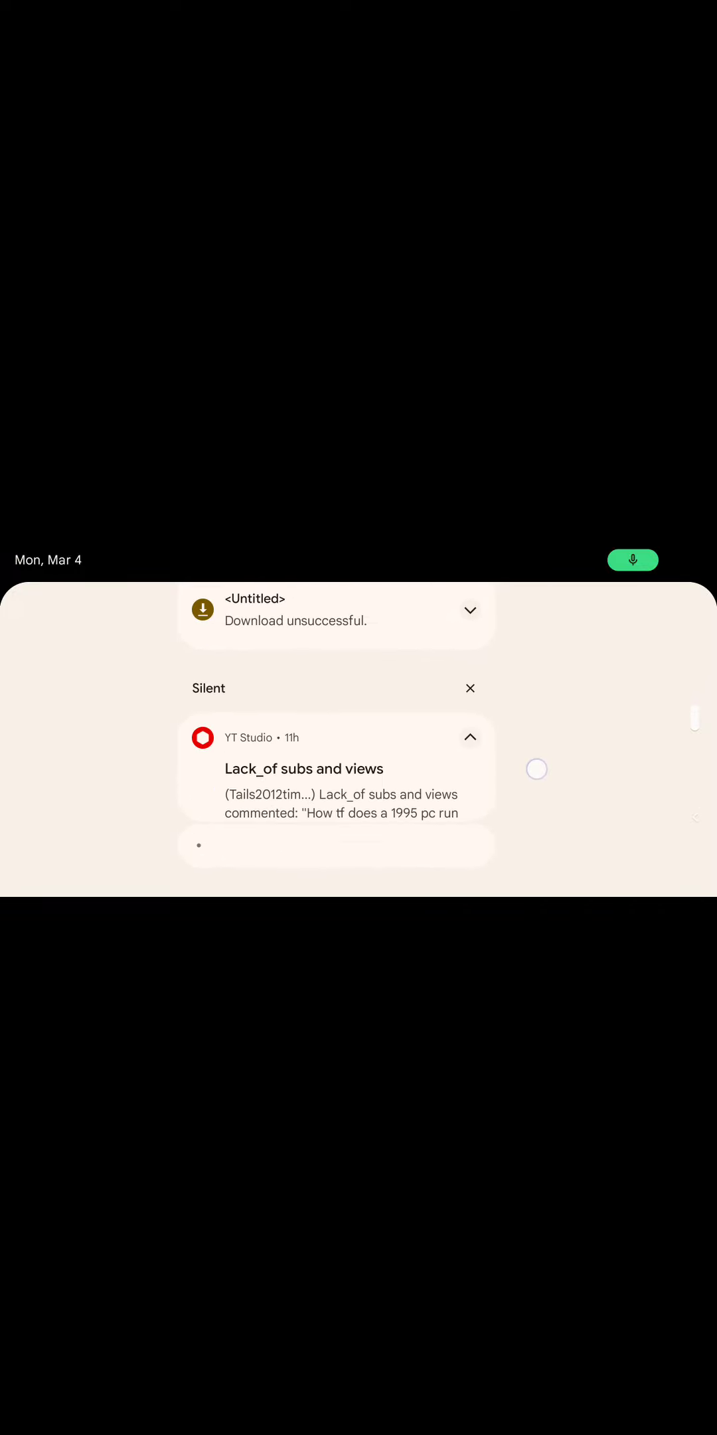
{"action": "scroll", "coordinate": [536, 768], "scroll_direction": "down", "scroll_amount": 1}
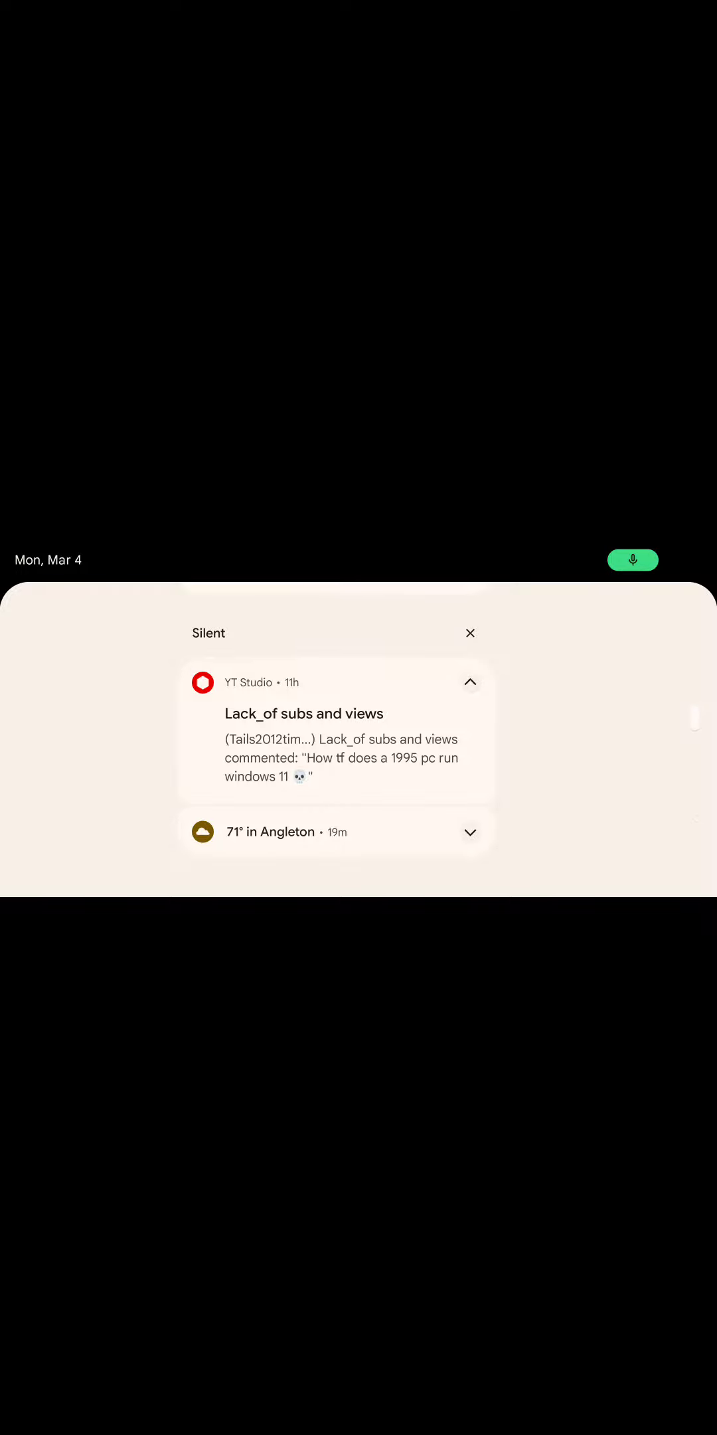
{"action": "scroll", "coordinate": [336, 718], "scroll_direction": "down", "scroll_amount": 1}
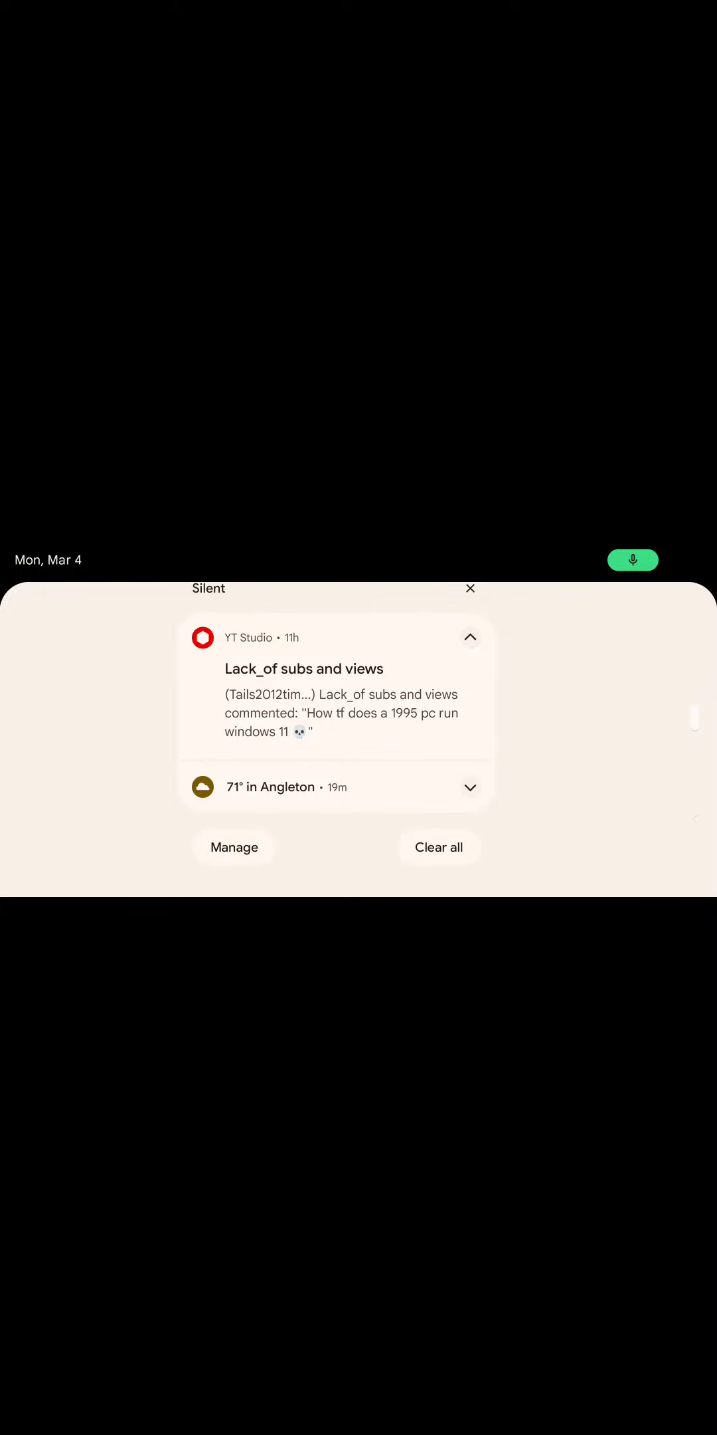